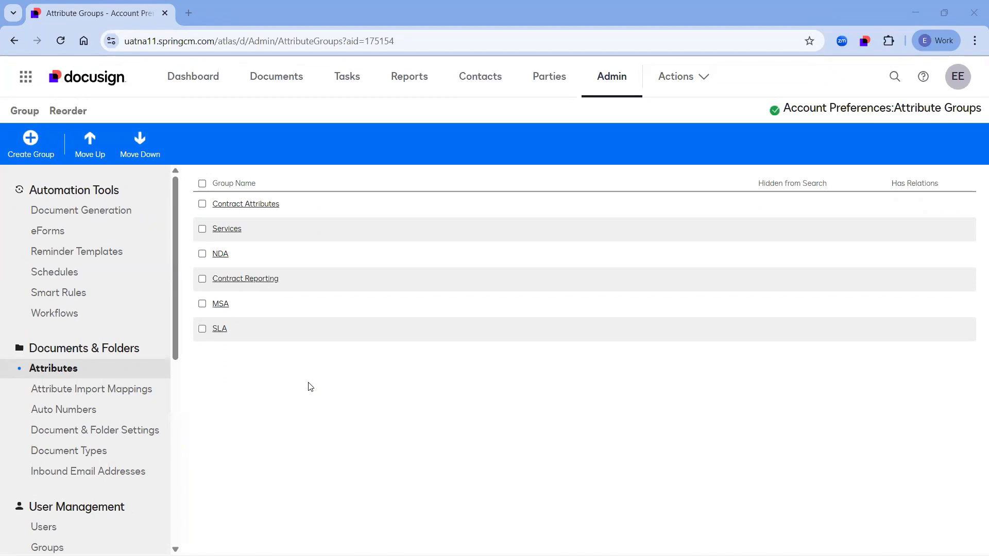
Step: Open the SLA attribute group and relate its Customer Name attribute to the NDA, MSA and SLA groups
left_click(220, 304)
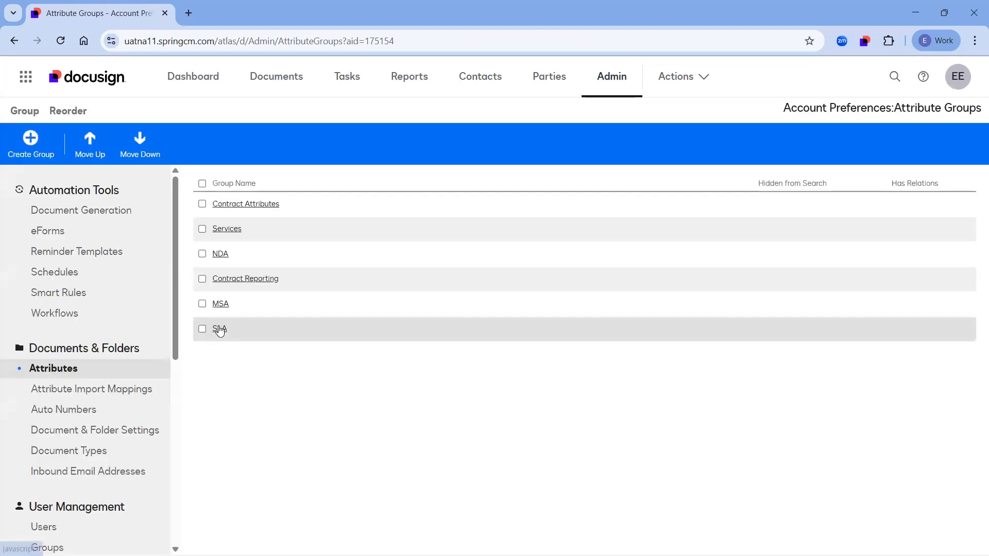
left_click(219, 329)
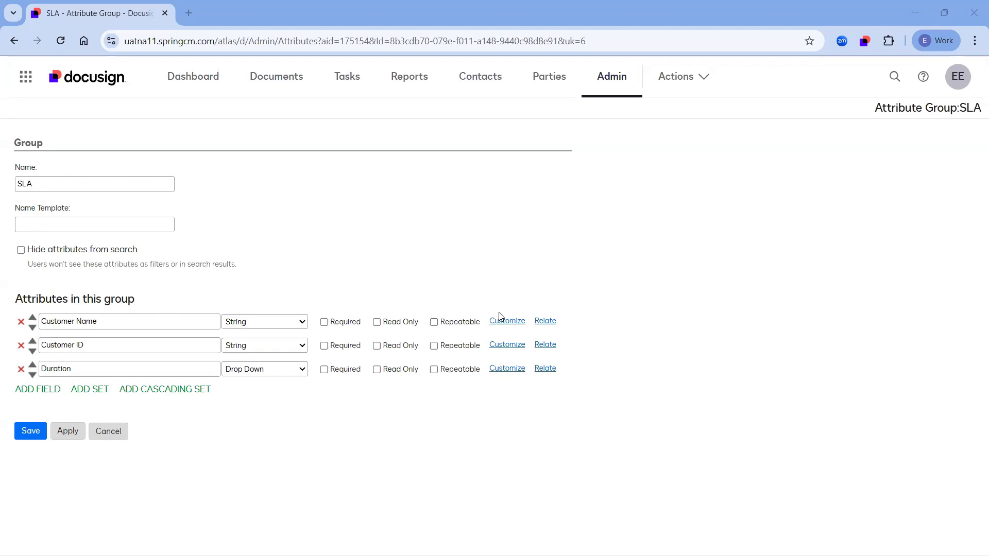
left_click(545, 321)
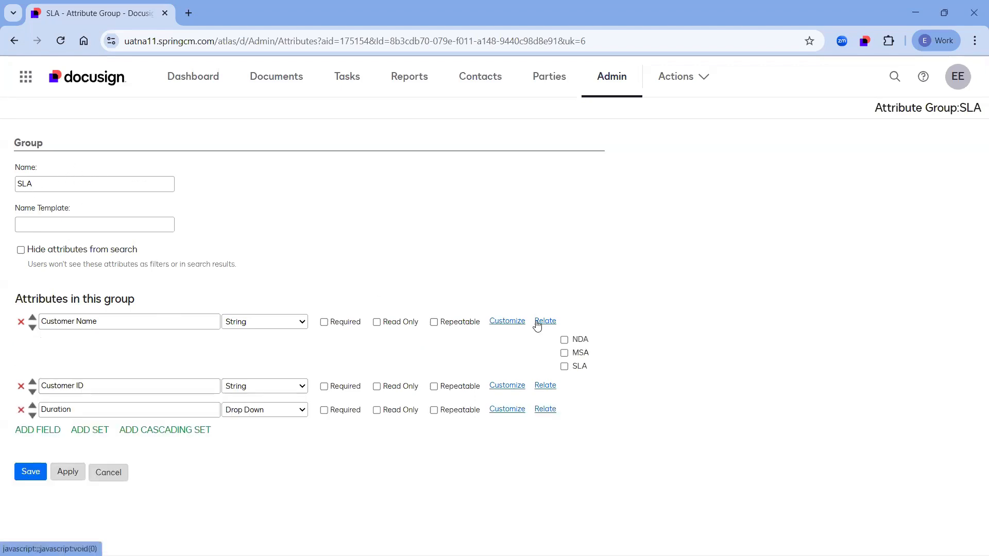
left_click(565, 366)
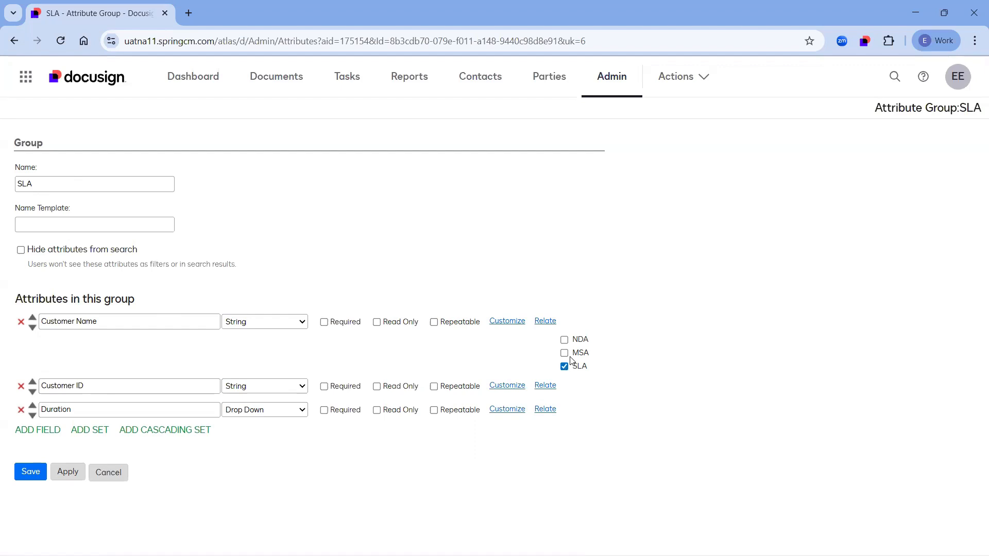
left_click(564, 353)
left_click(564, 340)
Step: Relate the SLA group's Customer ID attribute to the MSA and SLA groups, and show the relation options for Duration
left_click(538, 387)
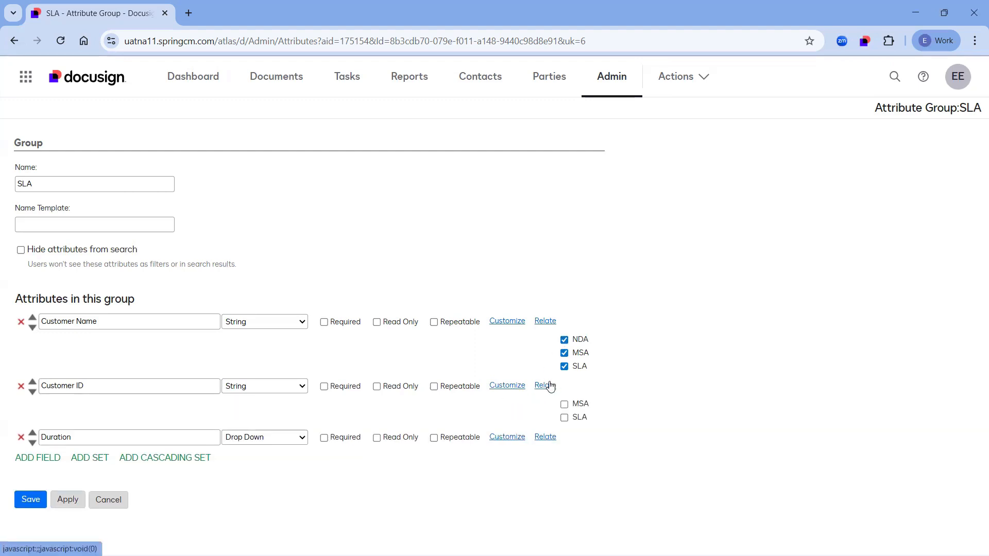
left_click(564, 404)
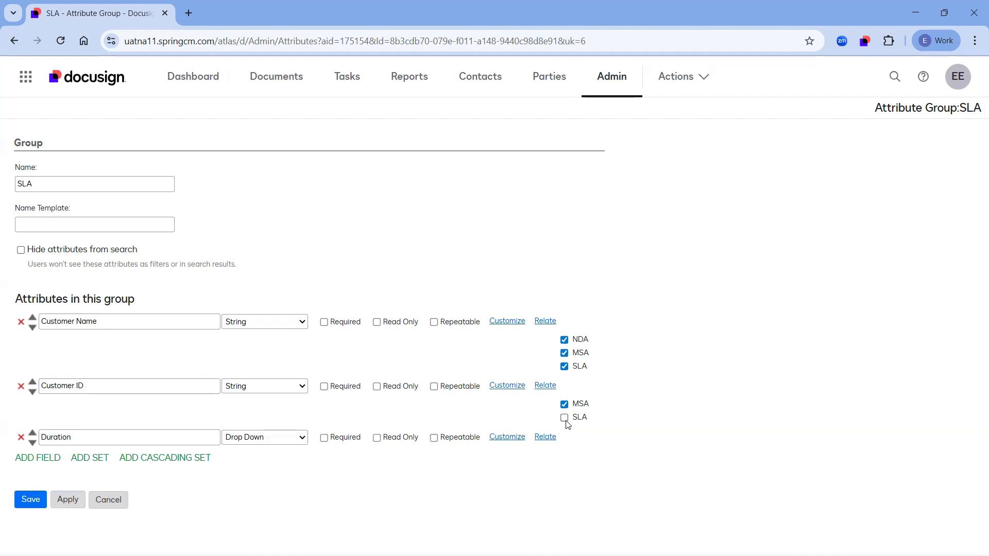
left_click(565, 419)
left_click(545, 437)
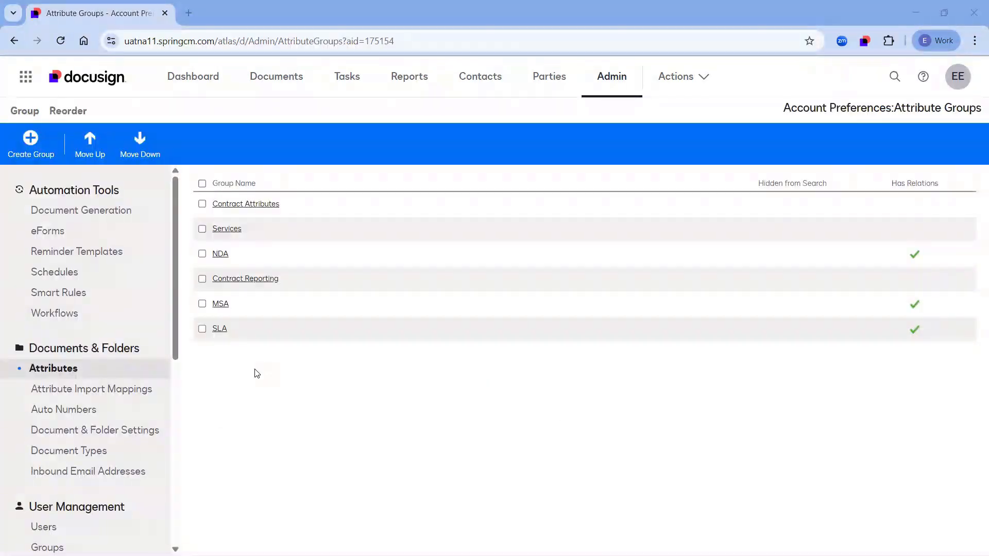
Step: Open the MSA attribute group and relate its Customer Name attribute to the NDA, MSA and SLA groups
left_click(220, 305)
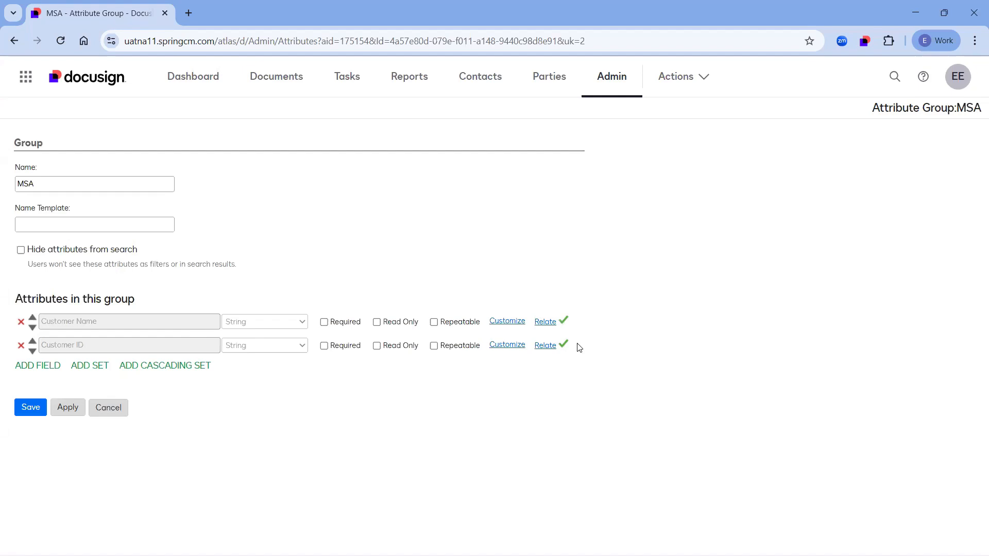
left_click(545, 322)
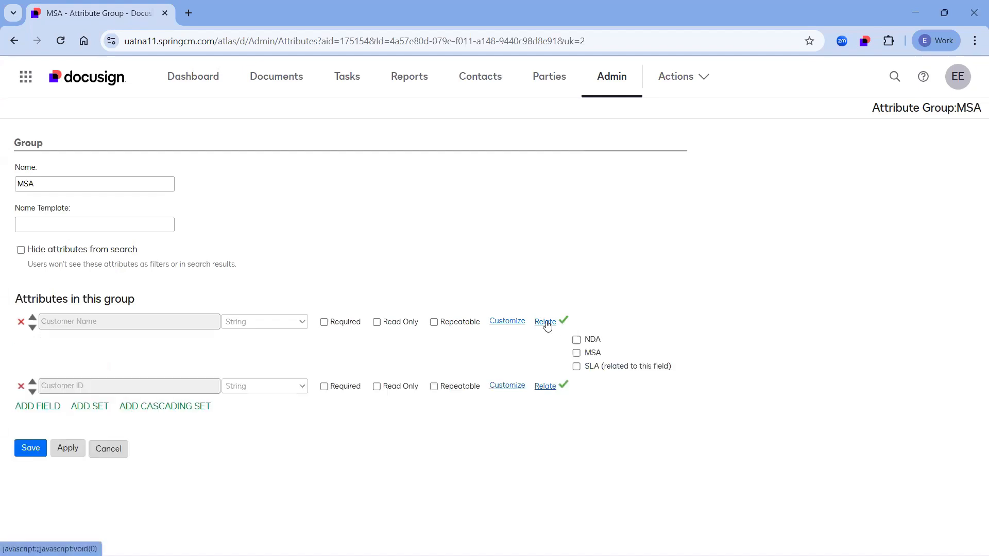
left_click(576, 340)
left_click(576, 353)
left_click(577, 366)
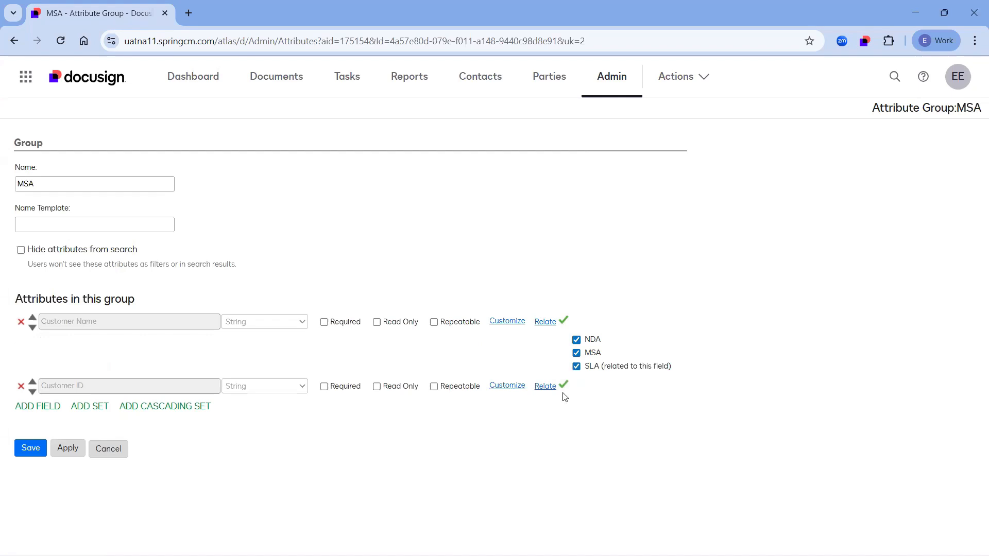
Step: Relate the MSA group's Customer ID attribute to the MSA and SLA groups, and save the attribute group
left_click(544, 387)
left_click(576, 405)
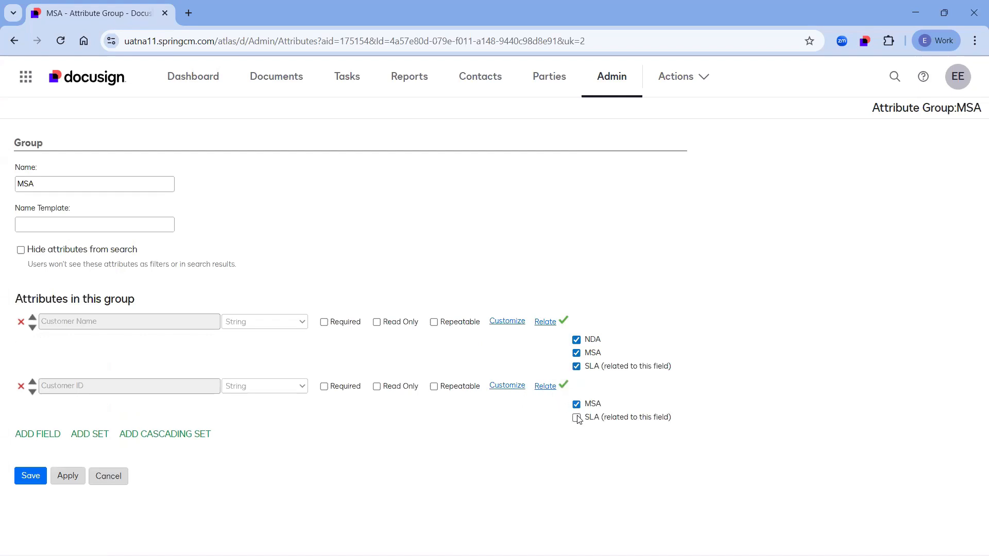
left_click(576, 418)
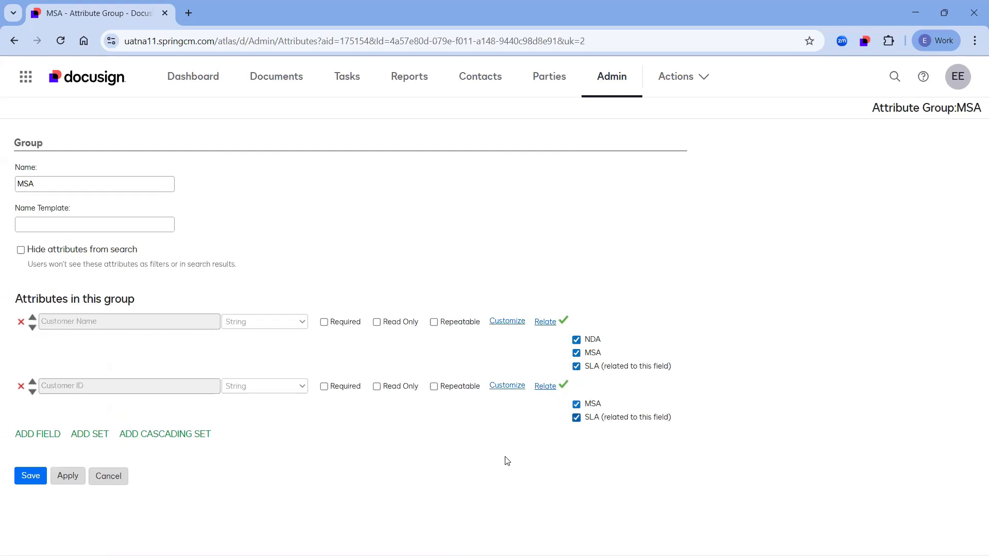
left_click(31, 478)
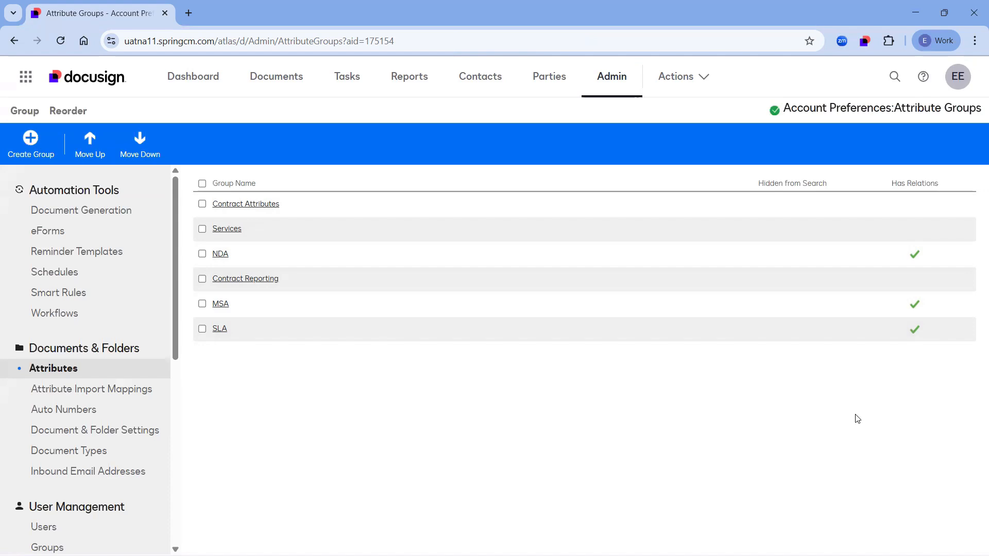
Step: Open the Fontara Master Services Agreement document from the MSA folder under Sales
left_click(276, 76)
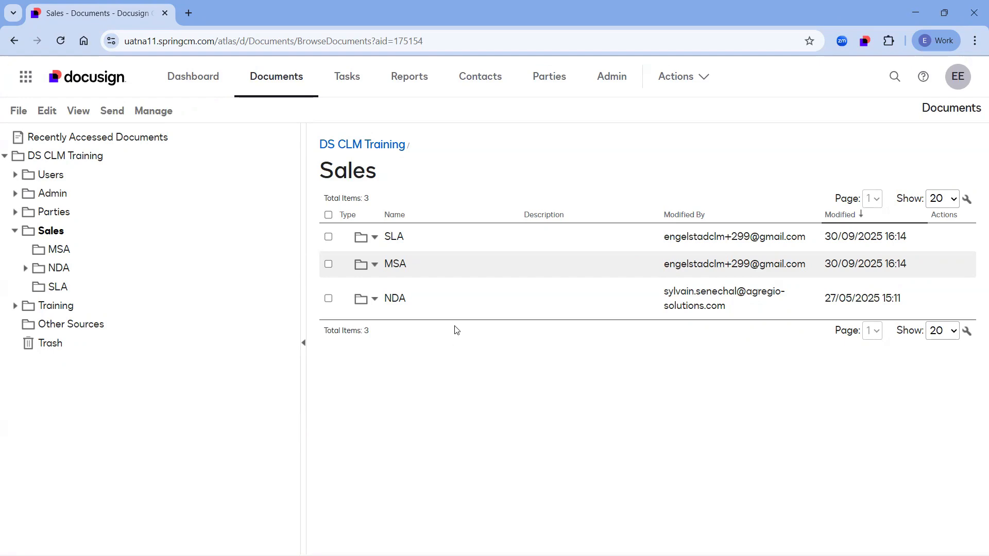
left_click(411, 265)
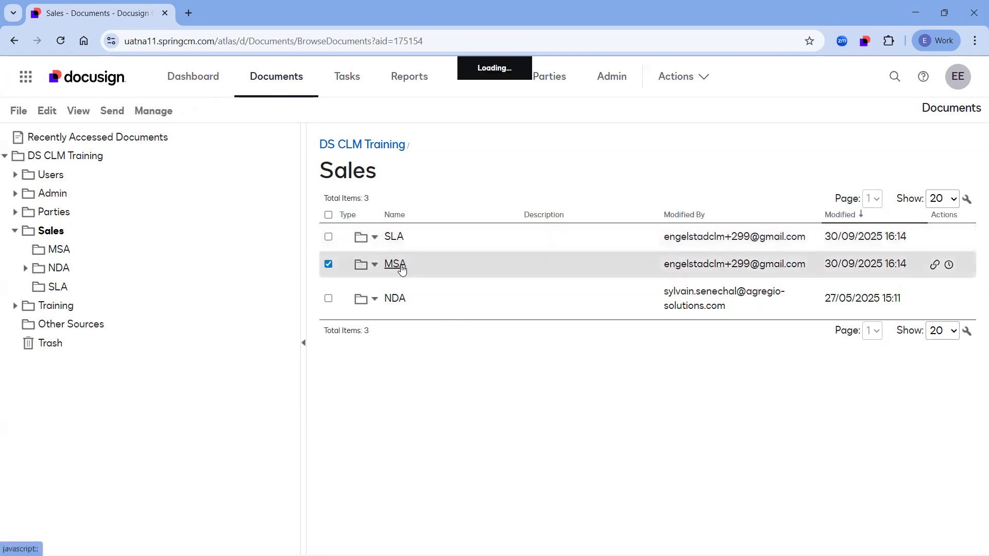
left_click(409, 246)
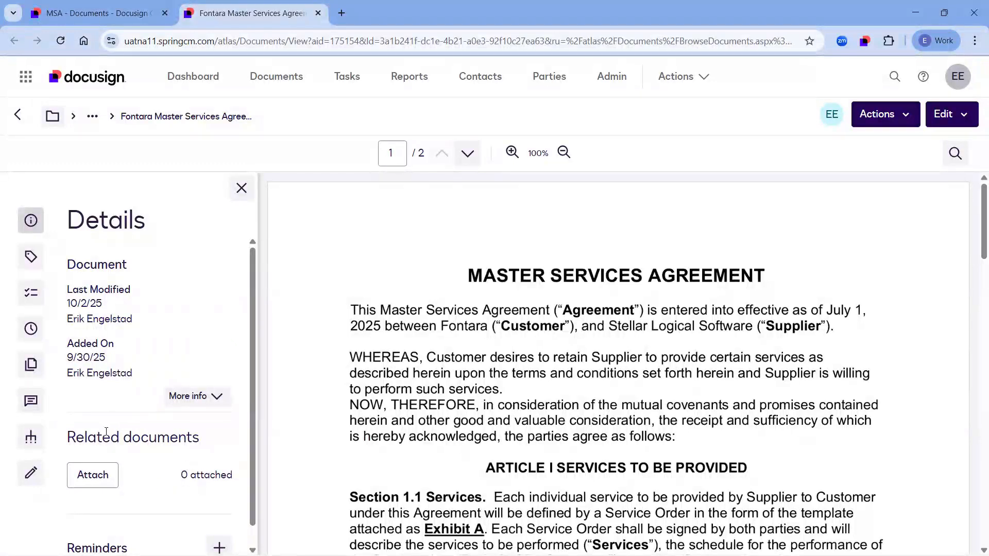
Step: Add the MSA attribute group to the Fontara Master Services Agreement
left_click(31, 260)
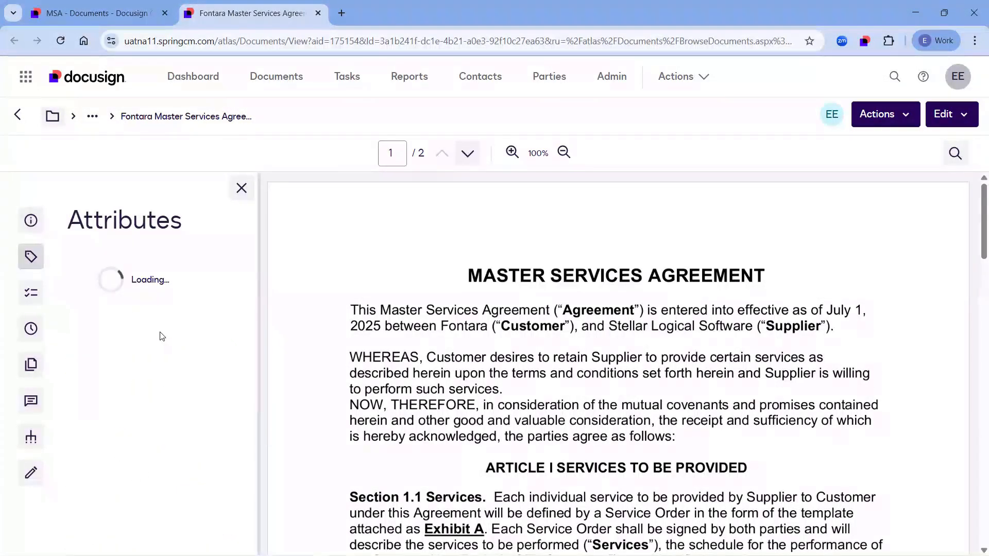
scroll(160, 335, "down", 5)
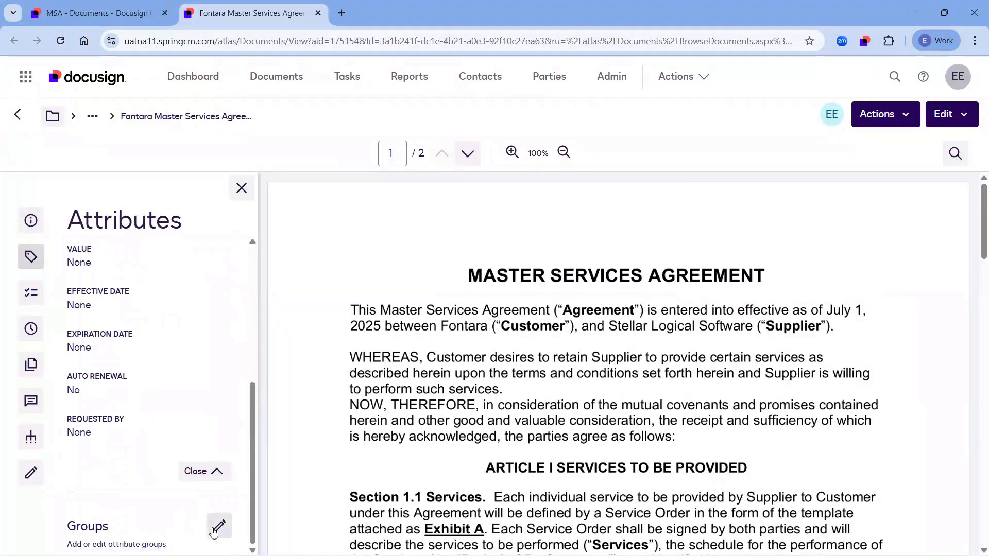
left_click(219, 525)
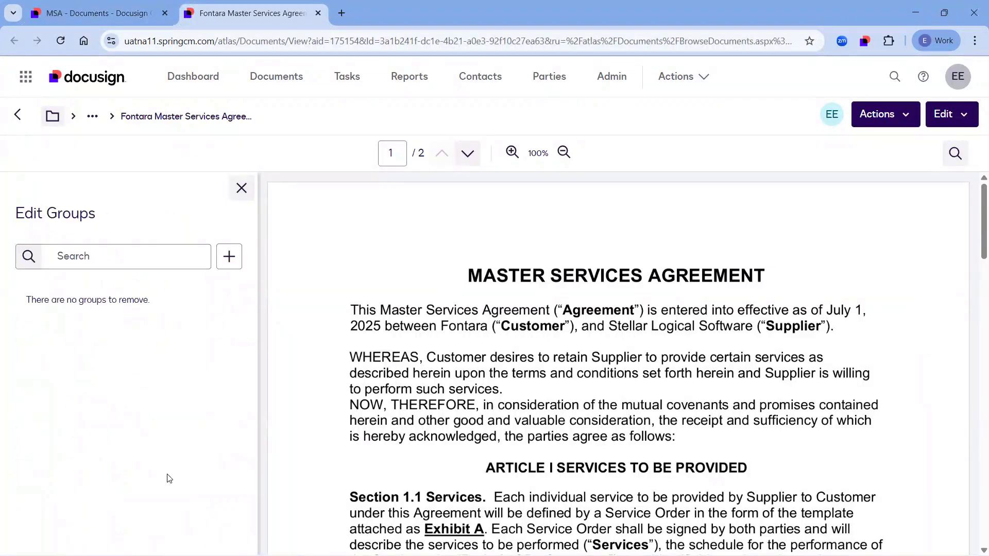
left_click(229, 257)
left_click(23, 420)
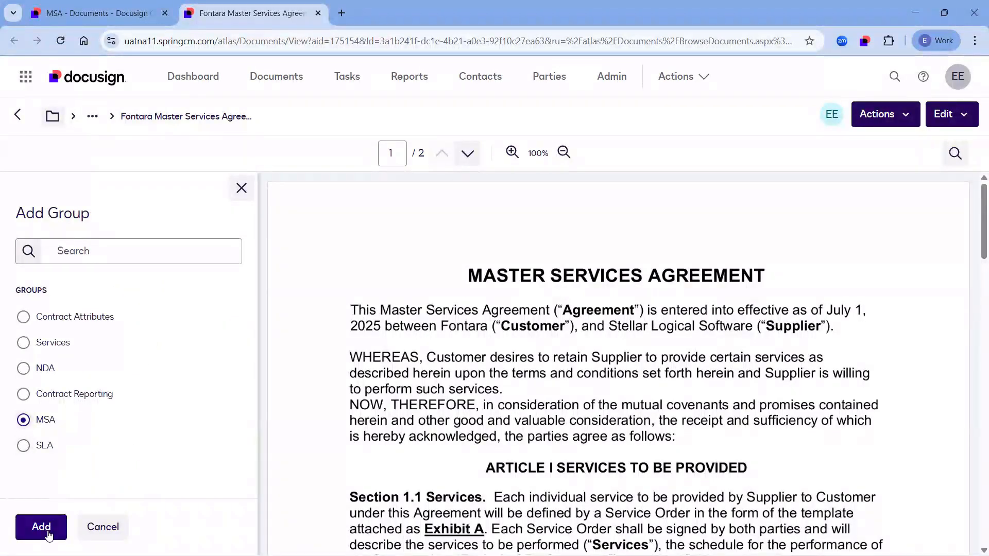
left_click(41, 527)
Step: Set the document's MSA Customer Name to Fontara, enter the customer ID, and save the attributes
left_click(103, 310)
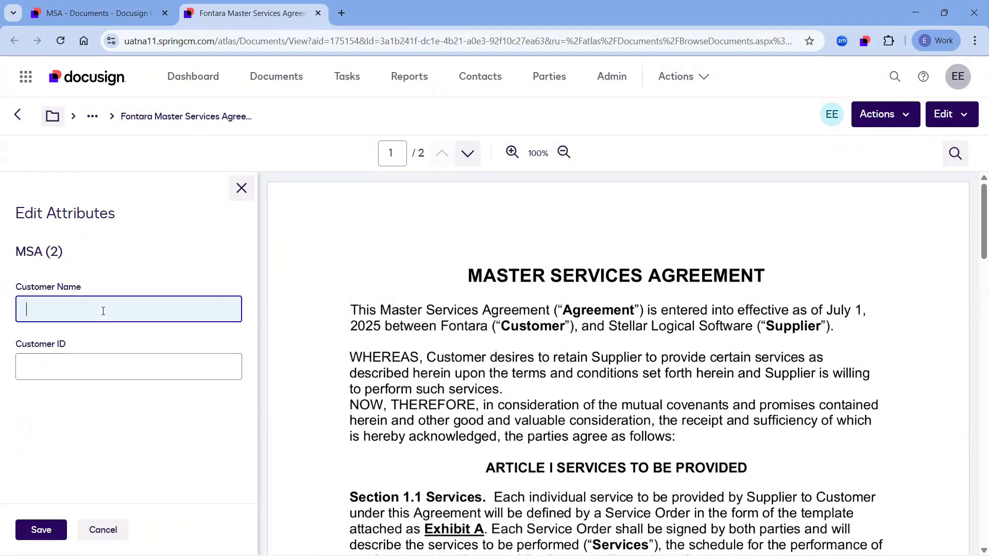
type("Fontara")
left_click(103, 372)
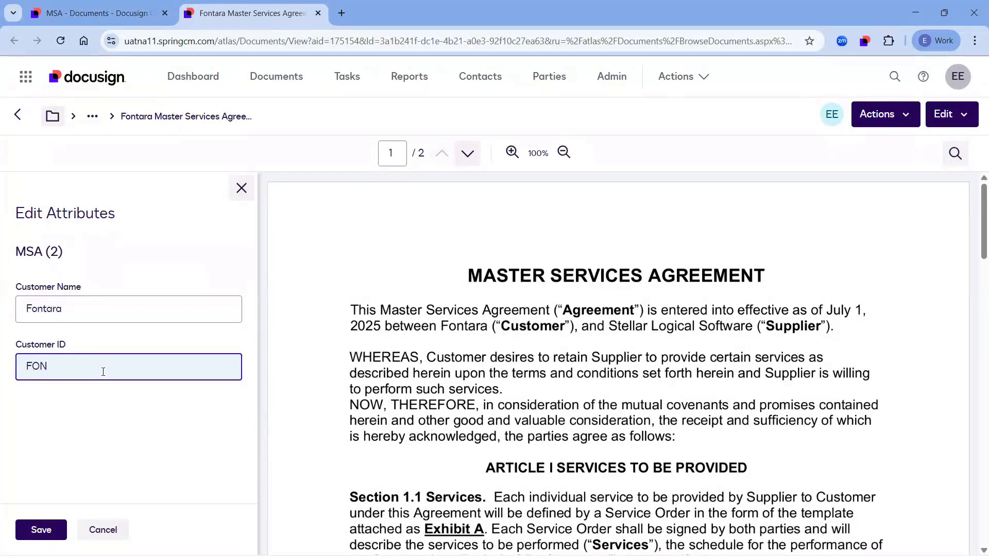
left_click(55, 531)
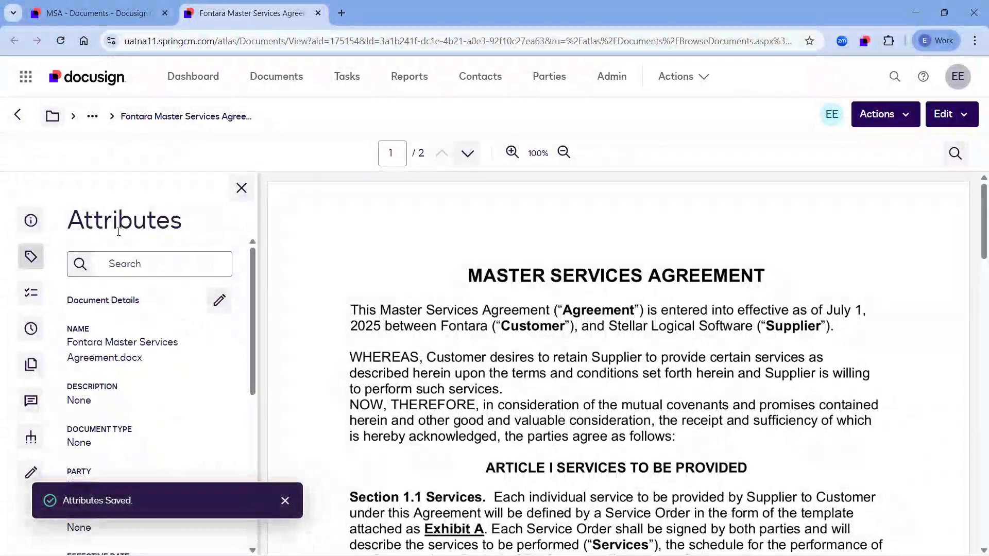
Step: Open the Fontara Service Level Agreement from the Sales SLA folder and add the SLA attribute group to it
left_click(283, 90)
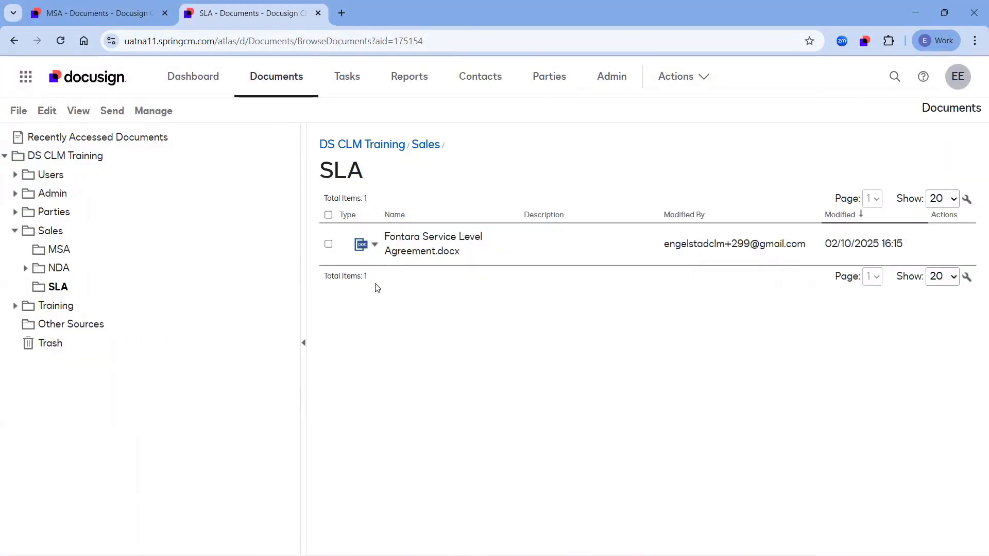
left_click(425, 250)
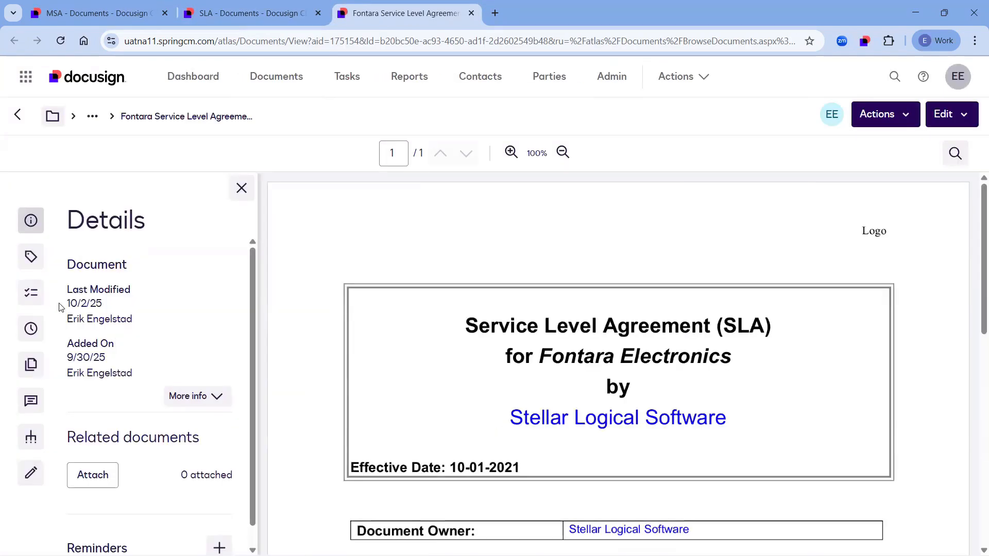
left_click(31, 256)
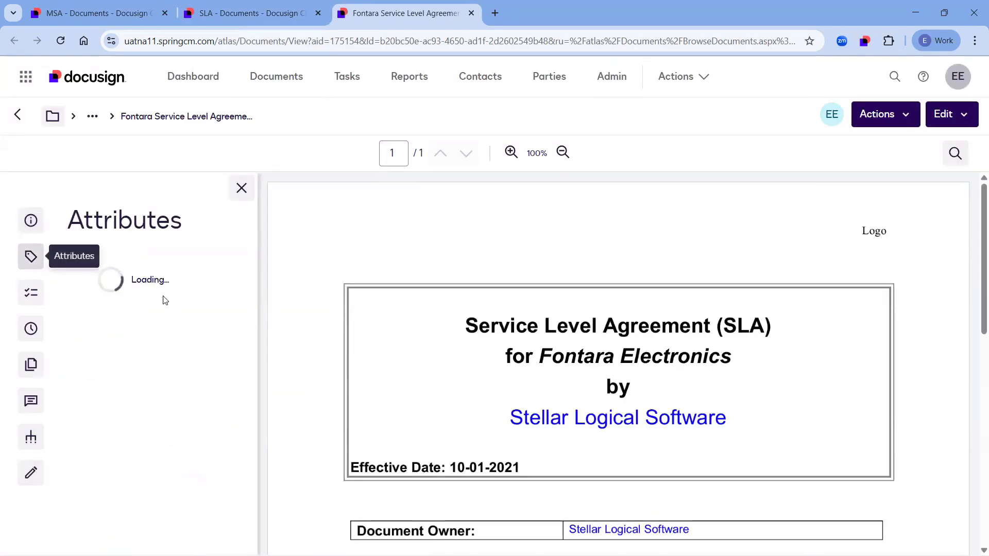
scroll(170, 361, "down", 5)
left_click(219, 525)
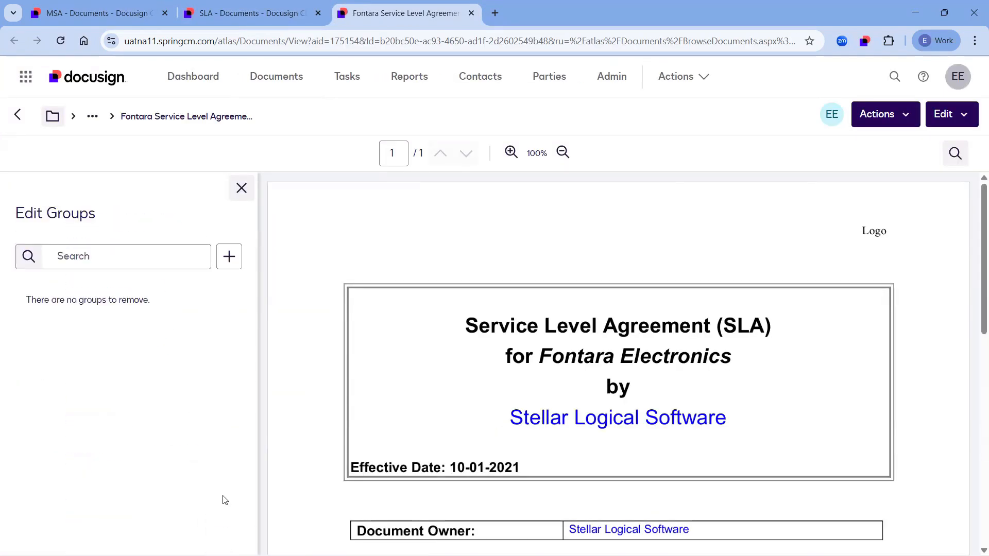
left_click(228, 257)
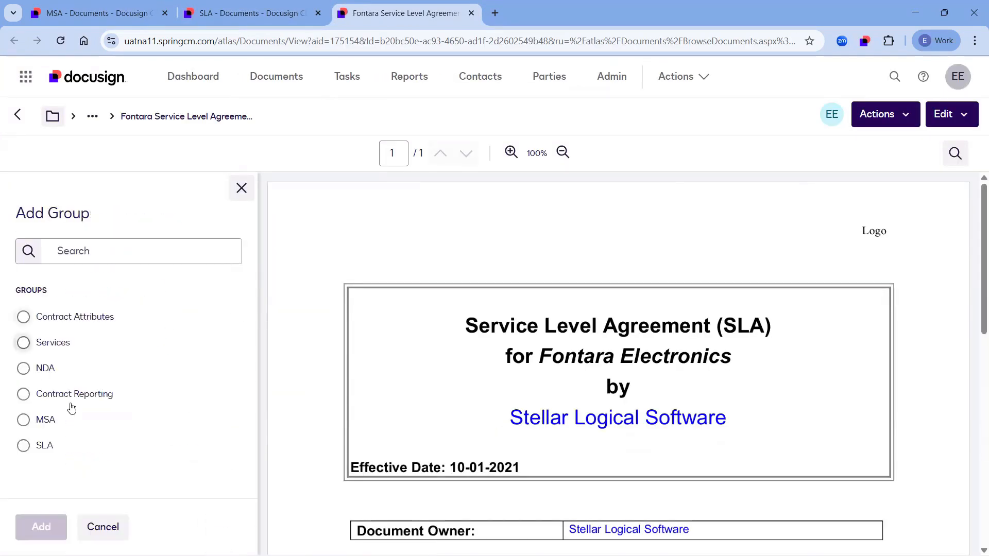
left_click(23, 445)
left_click(38, 528)
Step: Set the document's SLA Customer Name to Fontara, enter the customer ID, and save the attributes
left_click(84, 304)
type("Fontara")
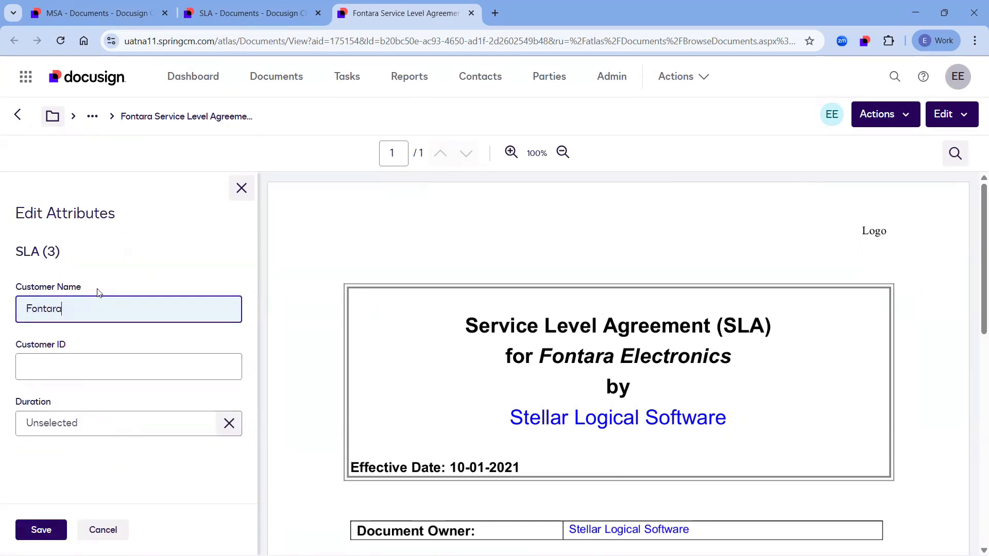
left_click(98, 359)
type("FON")
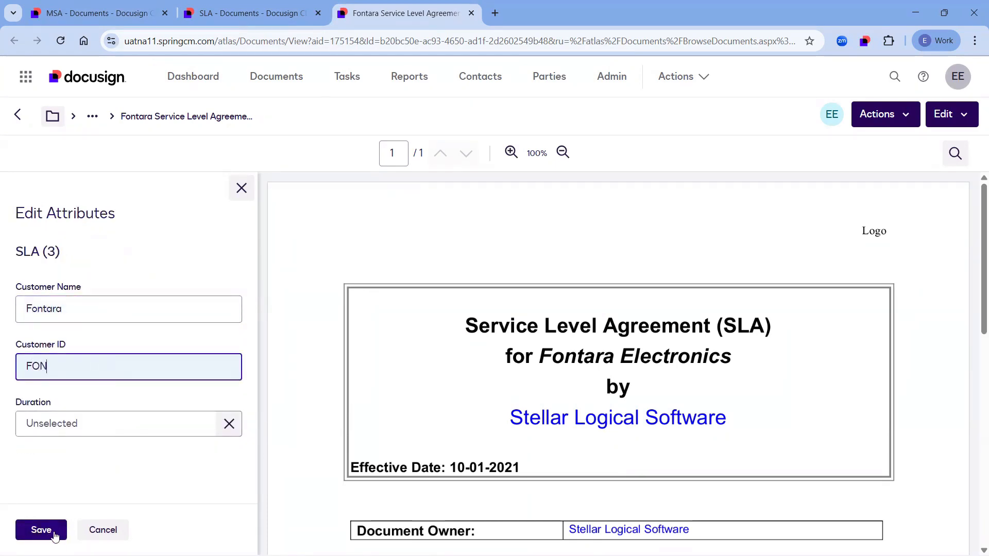
left_click(41, 530)
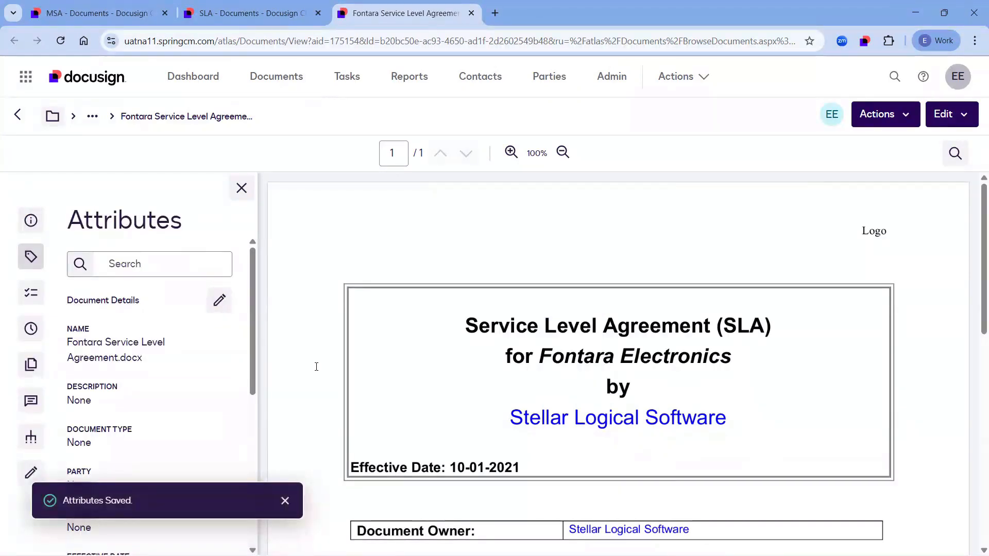
Step: Reload the Service Level Agreement to check its related documents, and open the related Master Services Agreement to check its own
scroll(146, 271, "down", 6)
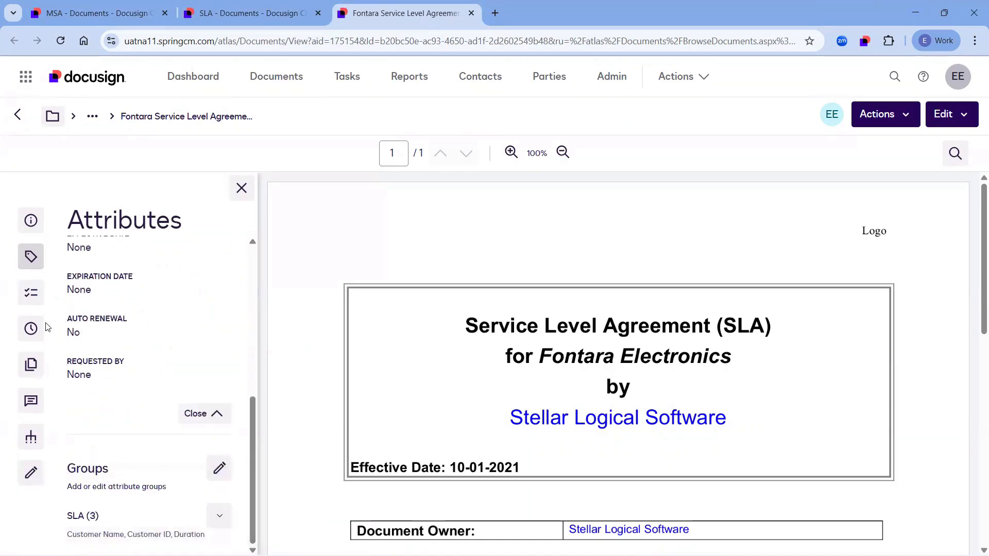
left_click(32, 223)
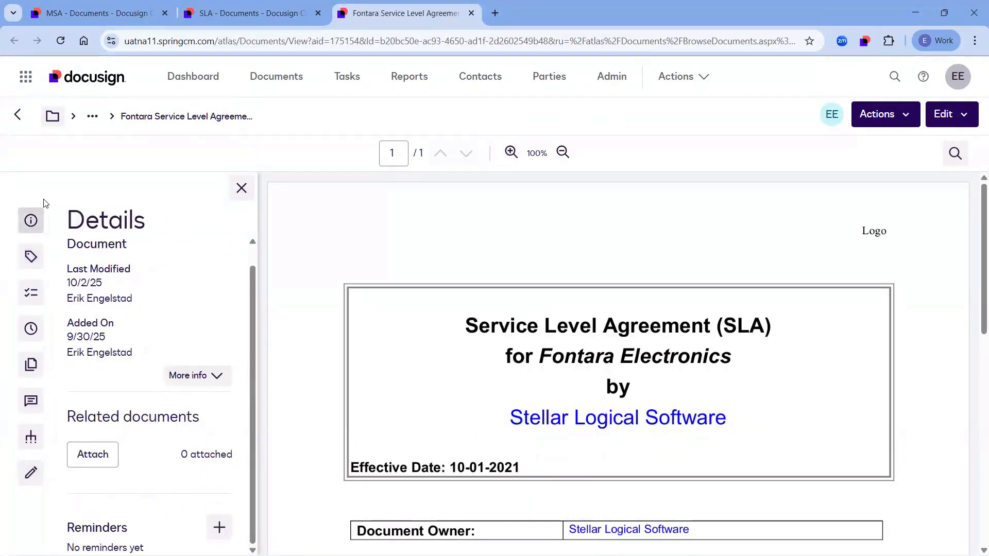
left_click(60, 42)
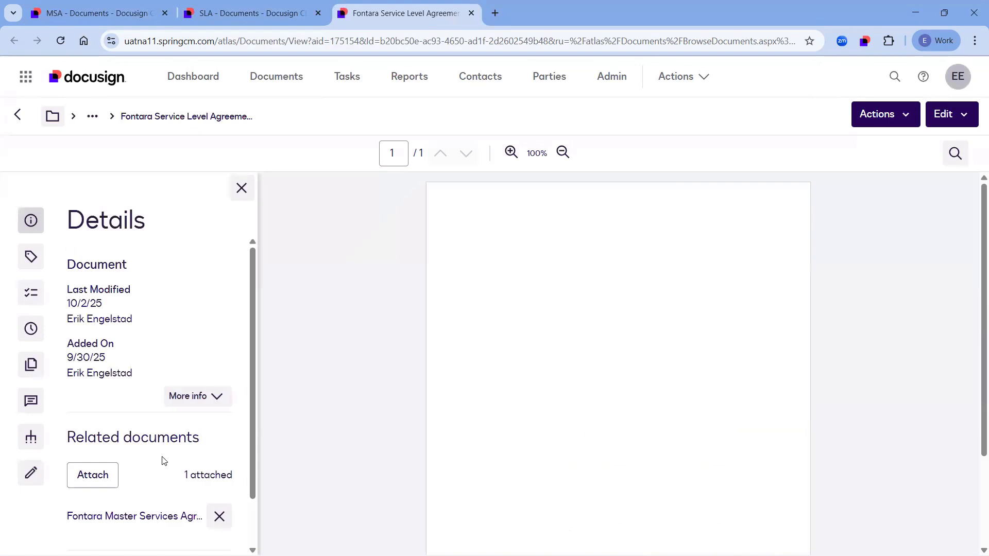
scroll(161, 460, "down", 1)
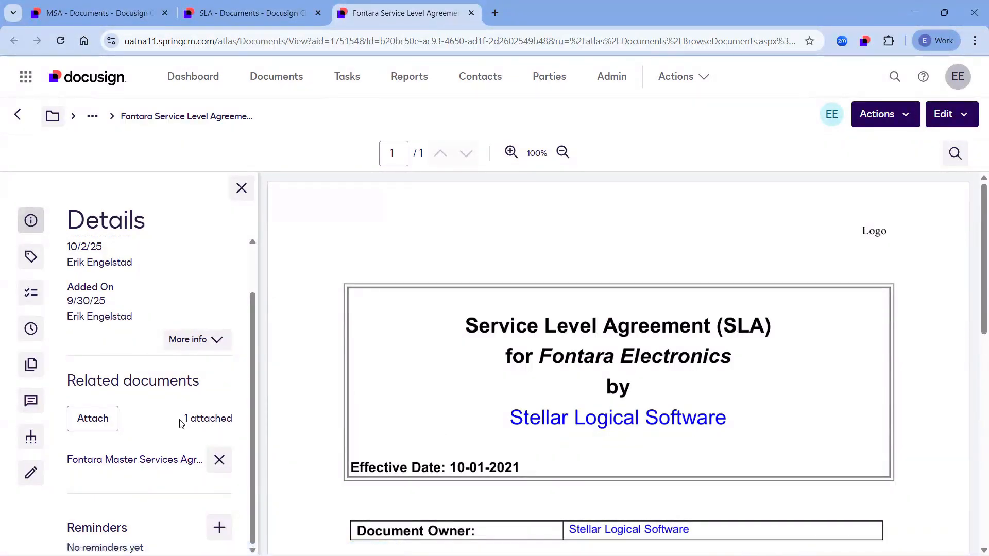
left_click(135, 460)
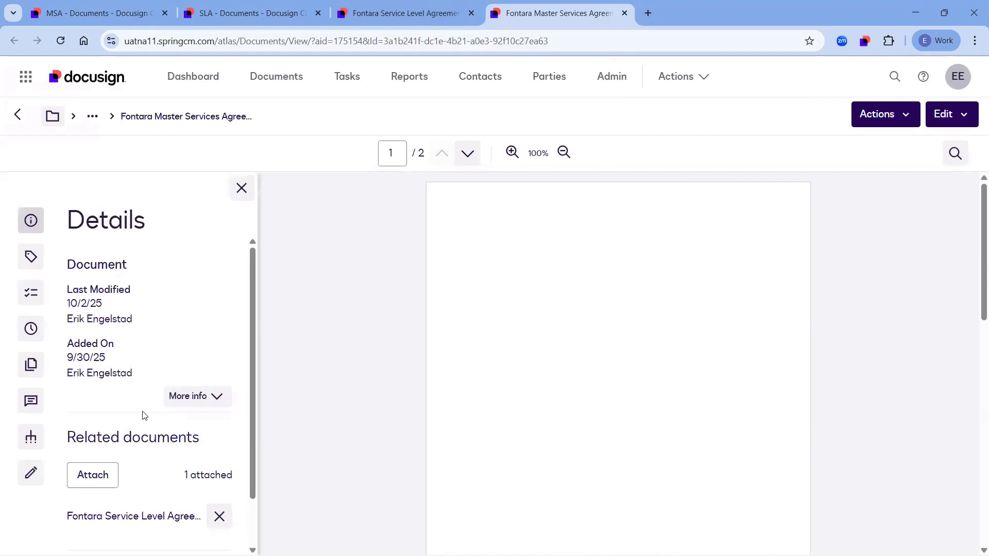
scroll(111, 415, "down", 1)
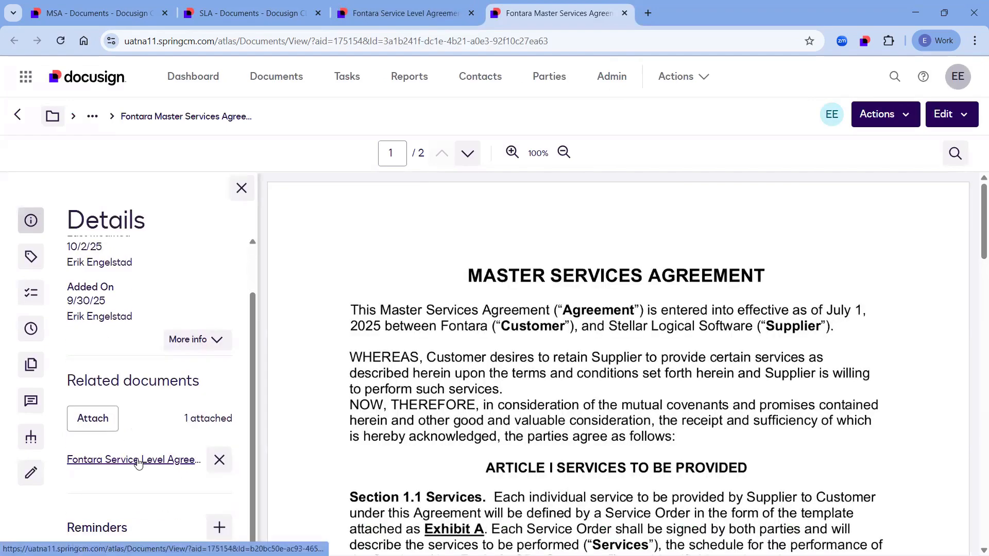